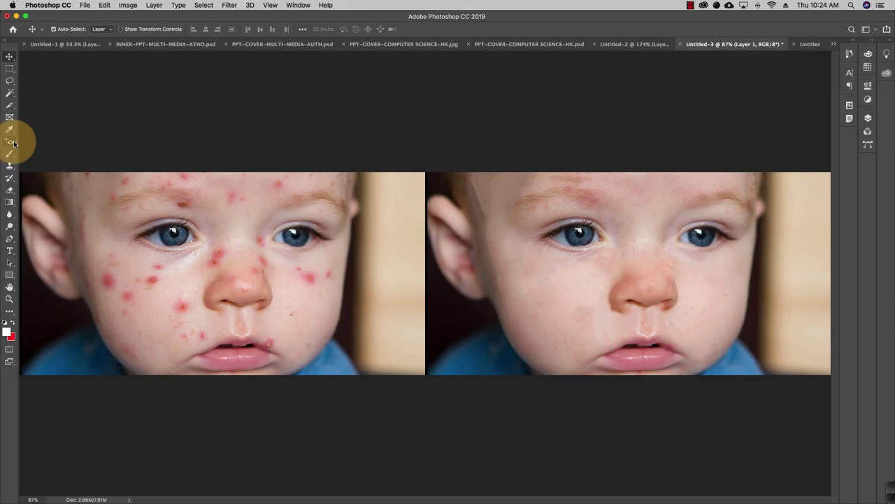
# Browse the healing tools group, then list the layers under the baby's forehead.
pyautogui.click(11, 142)
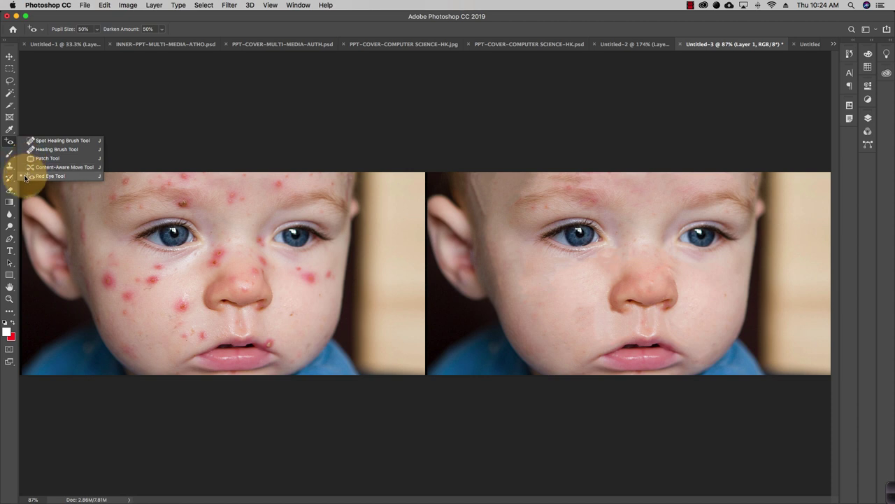
pyautogui.click(230, 139)
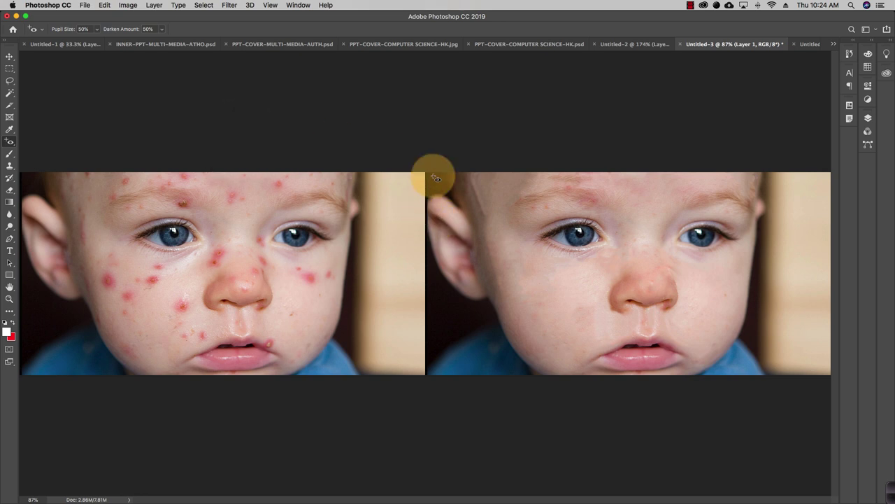
pyautogui.click(9, 56)
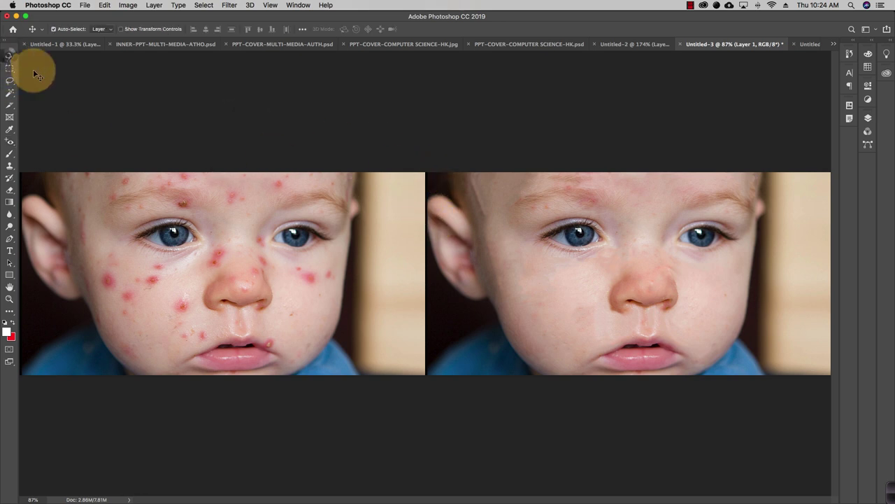
pyautogui.rightClick(176, 184)
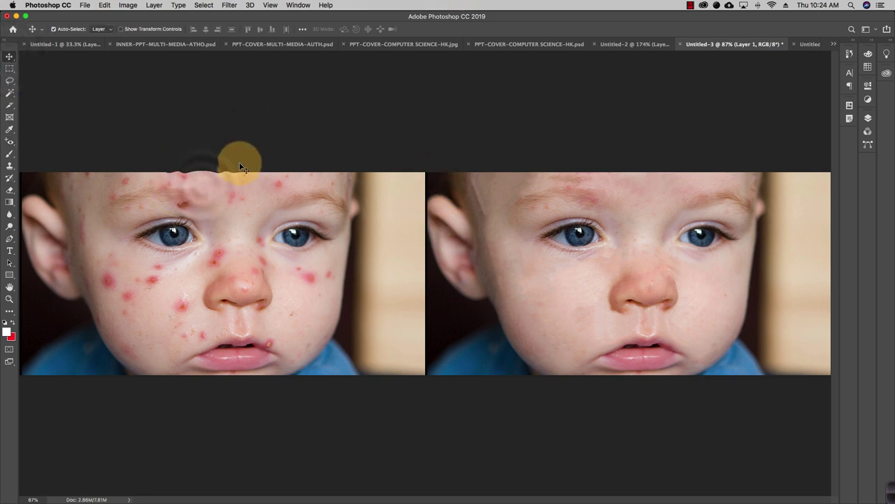
# Paste a copy of the whole baby photo into a new blank document, fitted on screen.
pyautogui.press('super+a')
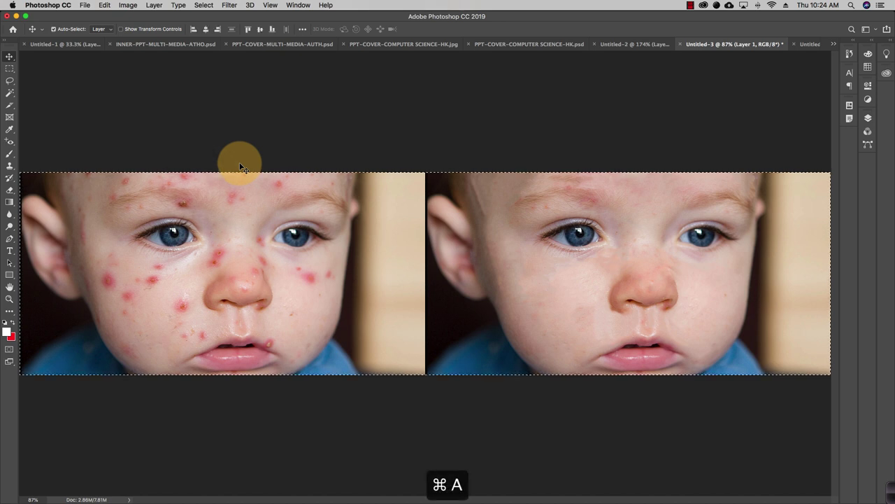
pyautogui.press('super+c')
pyautogui.press('super+n')
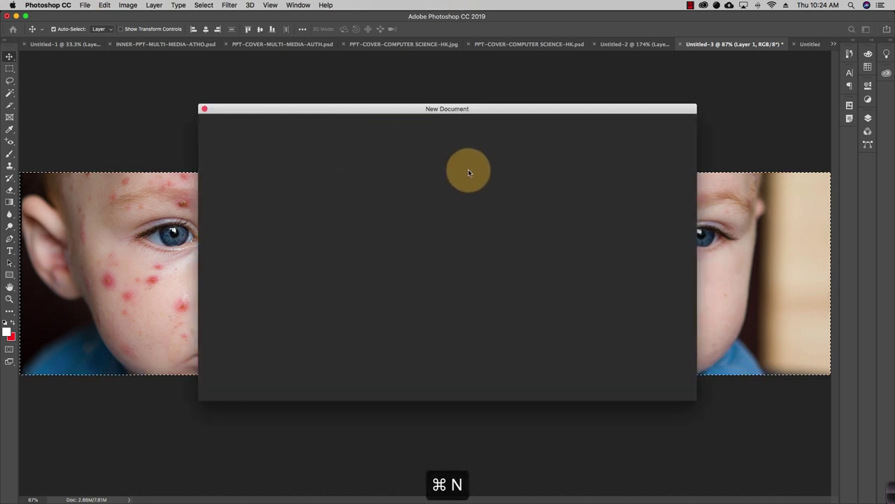
pyautogui.click(670, 383)
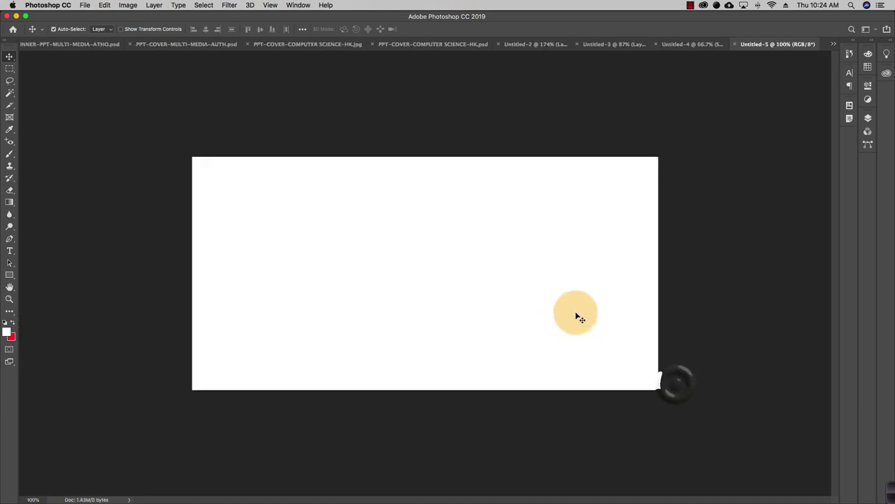
pyautogui.press('super+v')
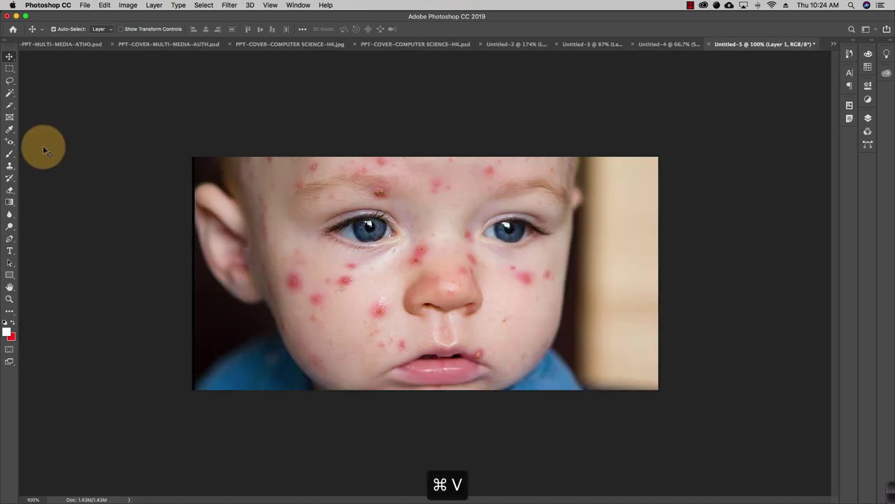
pyautogui.press('super+0')
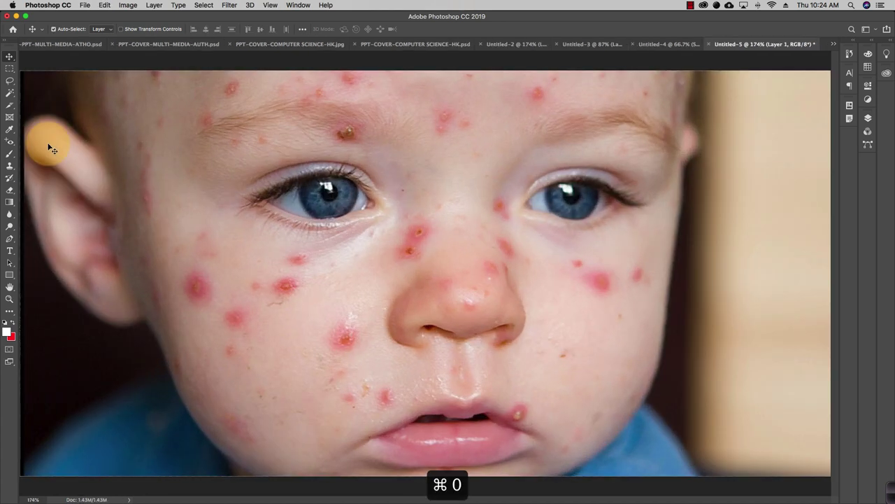
pyautogui.click(9, 143)
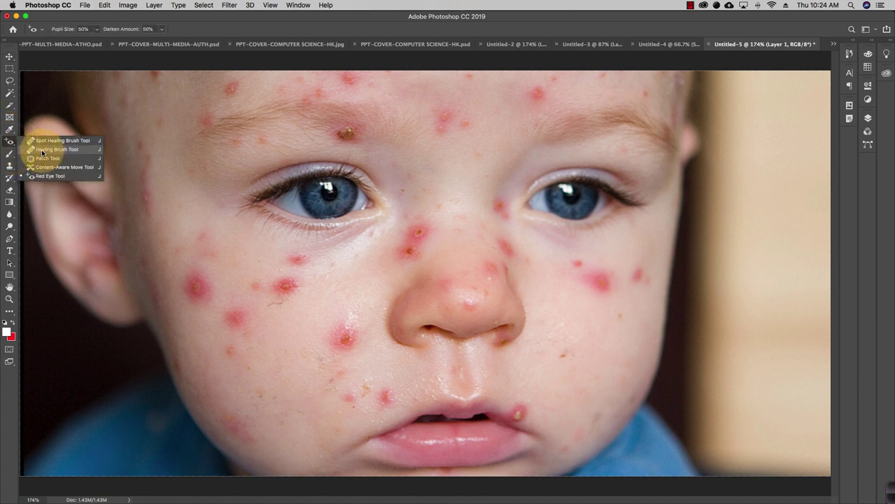
# Heal spots on the right cheek and between the nose and cheek with the Healing Brush.
pyautogui.click(41, 149)
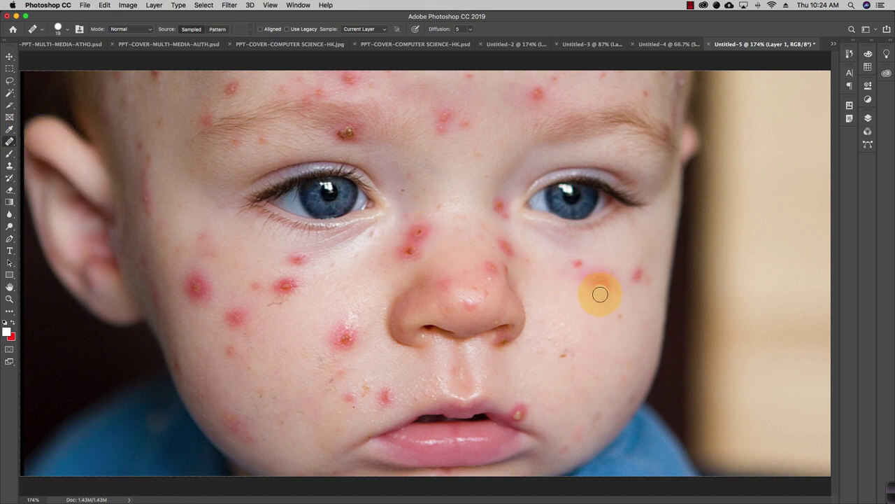
pyautogui.moveTo(574, 294)
pyautogui.mouseDown()
pyautogui.moveTo(603, 282)
pyautogui.moveTo(593, 266)
pyautogui.moveTo(599, 288)
pyautogui.mouseUp()
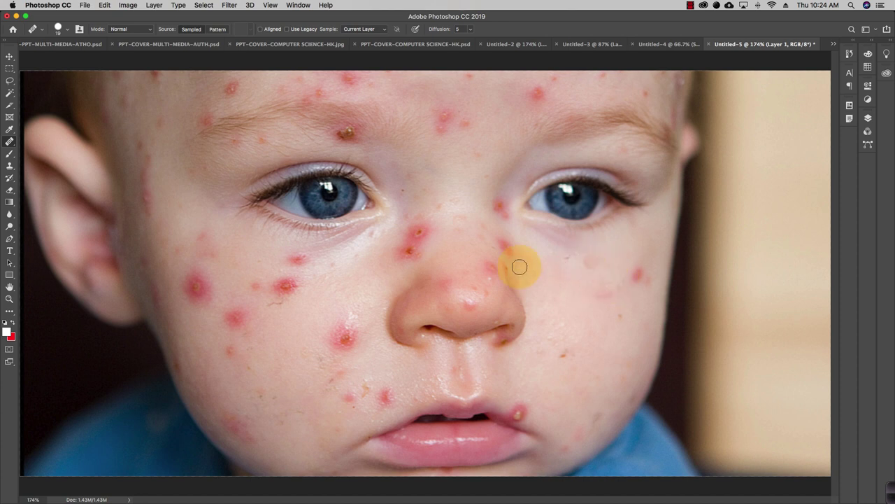
pyautogui.moveTo(519, 267)
pyautogui.mouseDown()
pyautogui.moveTo(600, 303)
pyautogui.moveTo(601, 324)
pyautogui.moveTo(635, 315)
pyautogui.moveTo(644, 323)
pyautogui.mouseUp()
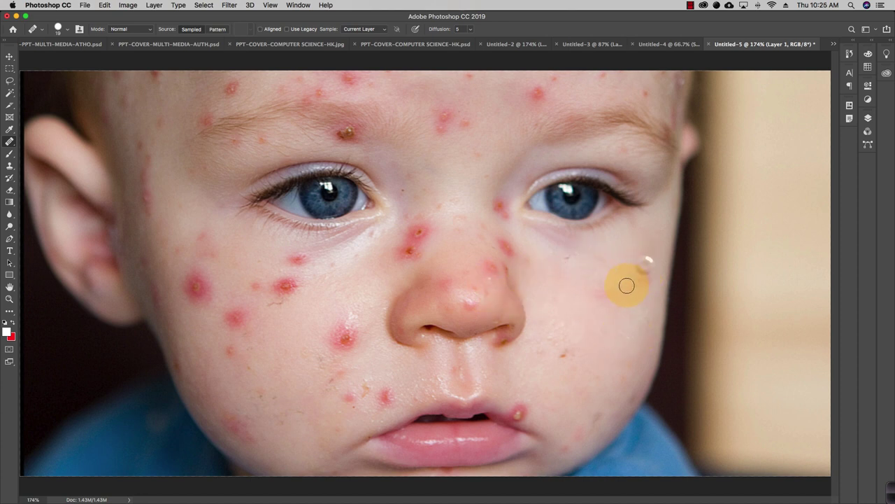
pyautogui.moveTo(627, 285); pyautogui.dragTo(643, 259)
pyautogui.click(12, 141)
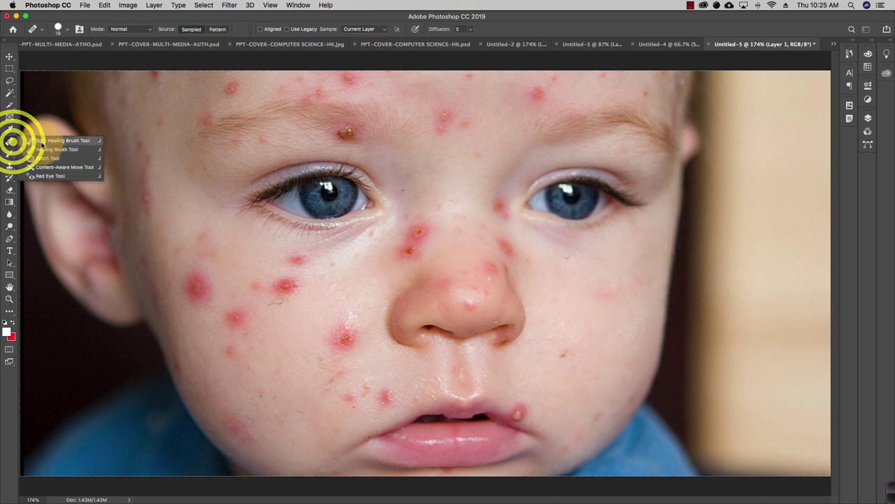
# Remove spots across the left-hand cheek with the content-aware Spot Healing Brush.
pyautogui.click(42, 142)
pyautogui.click(277, 294)
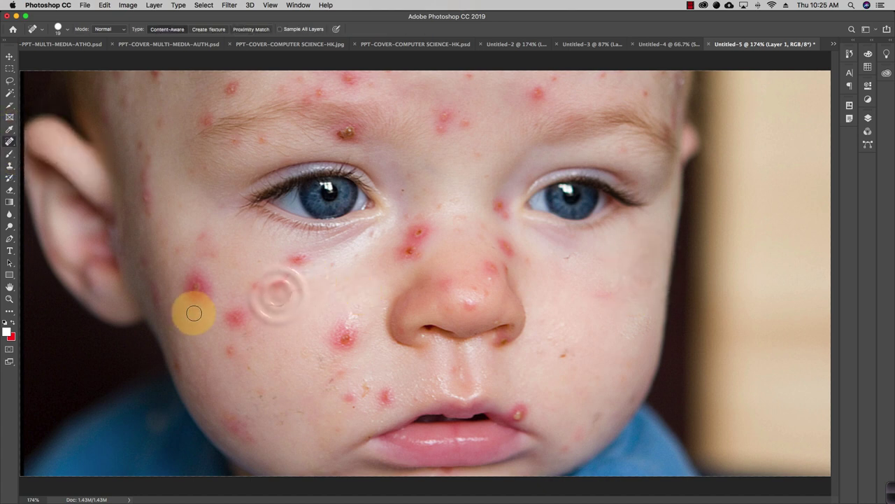
pyautogui.click(298, 304)
pyautogui.moveTo(263, 283); pyautogui.dragTo(296, 284)
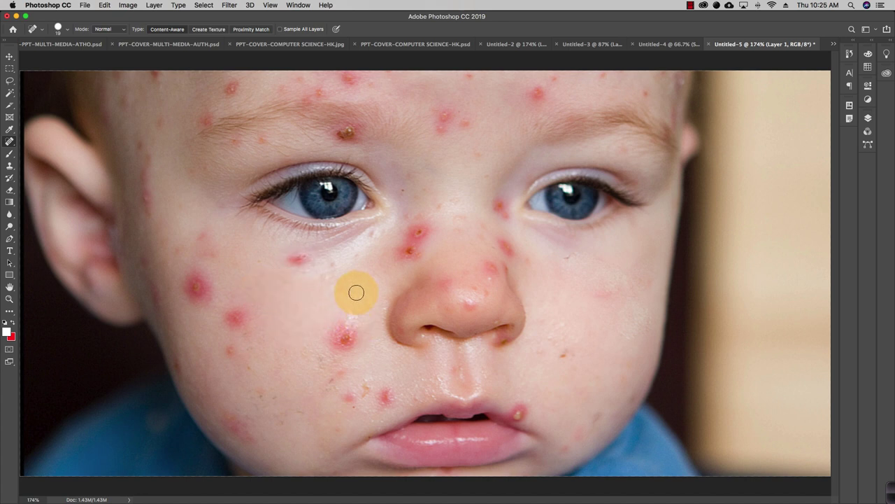
pyautogui.click(10, 141)
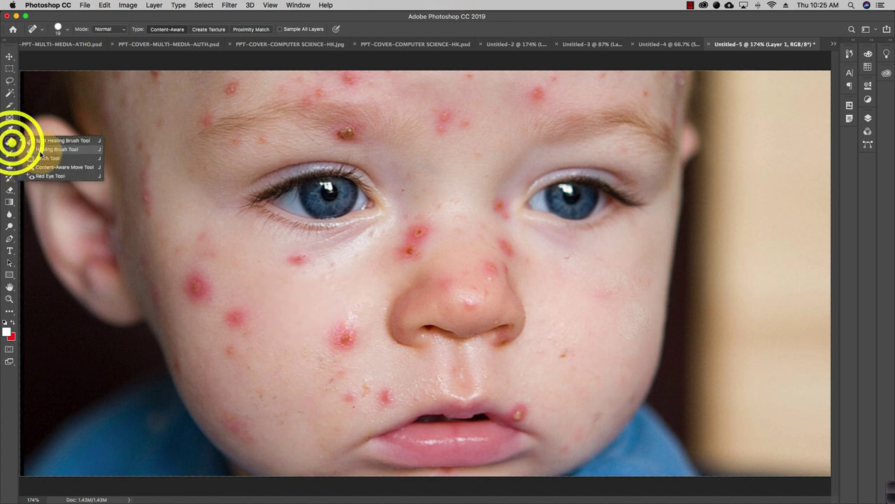
# With the Healing Brush sampling clean cheek skin, heal the cheek, nostril and nose-bridge spots.
pyautogui.click(42, 149)
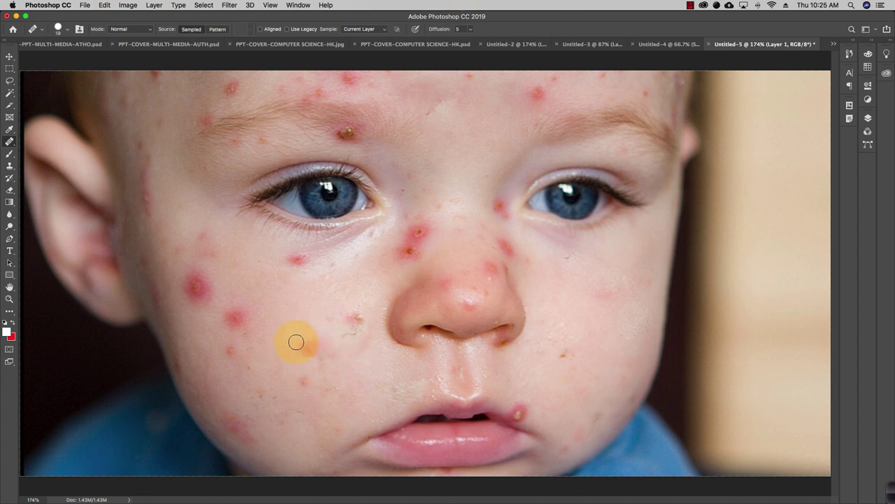
pyautogui.click(356, 315)
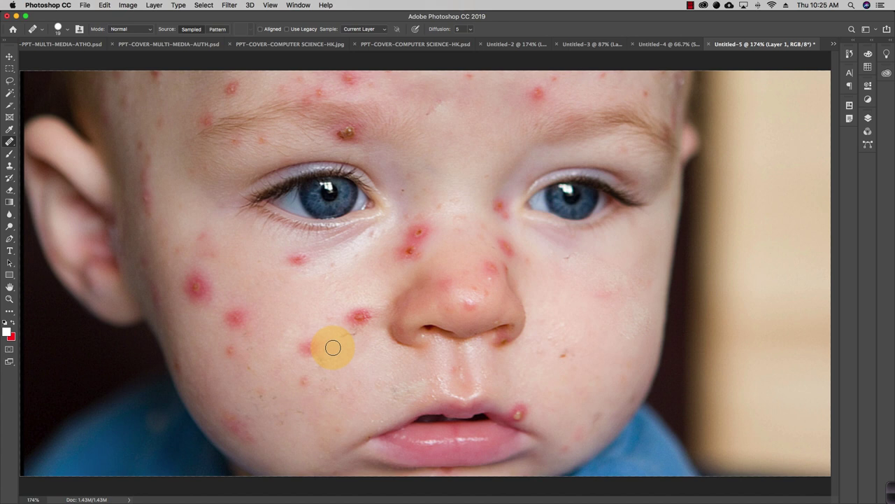
pyautogui.click(340, 301)
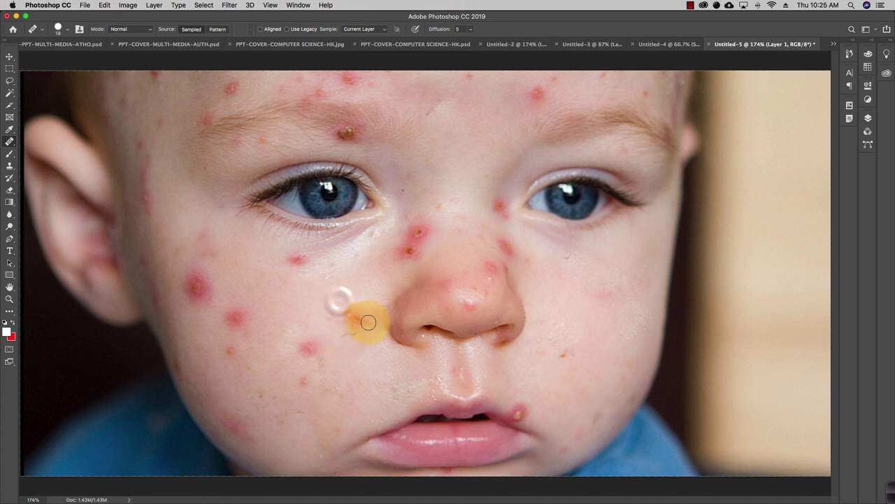
pyautogui.click(308, 315)
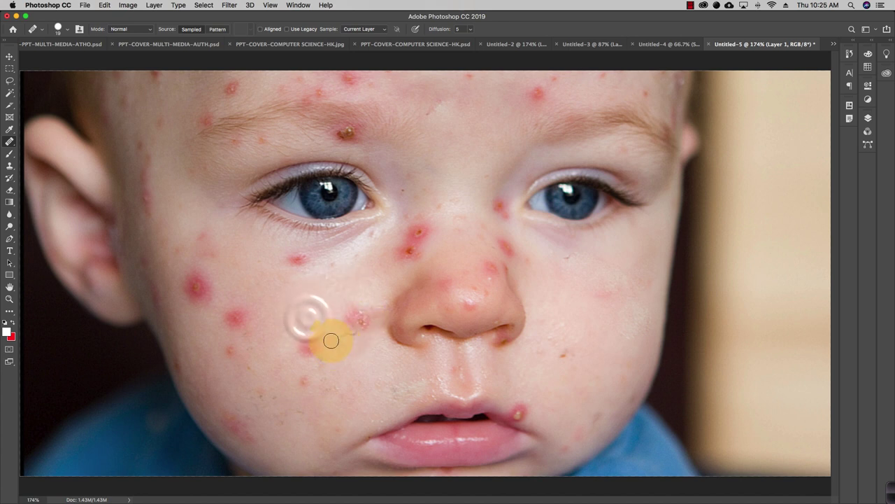
pyautogui.click(345, 348)
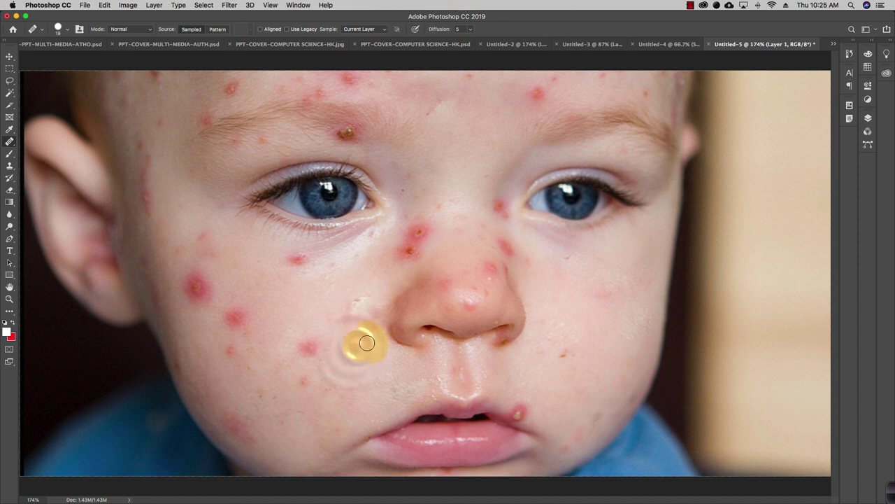
pyautogui.click(341, 329)
pyautogui.click(393, 268)
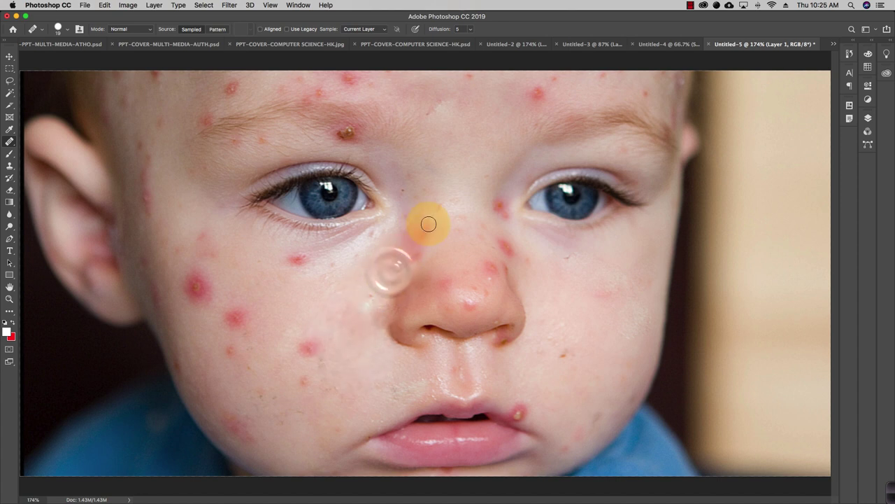
pyautogui.click(406, 255)
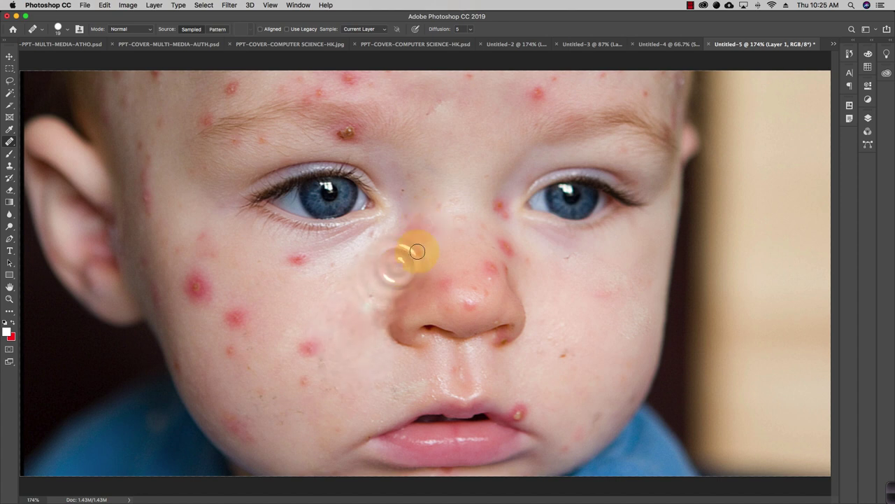
pyautogui.click(530, 250)
# Resample skin near the right eye and heal spots on the nose, right cheek and eye corner.
pyautogui.click(493, 195)
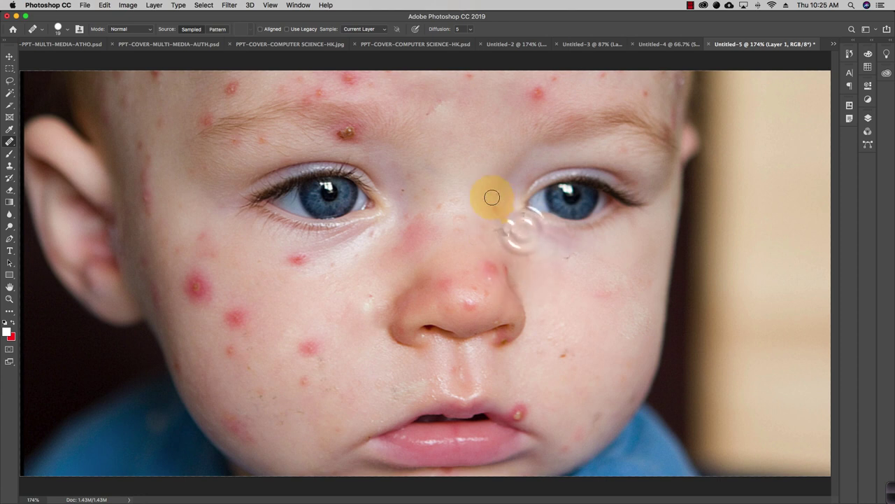
pyautogui.click(497, 266)
pyautogui.click(470, 266)
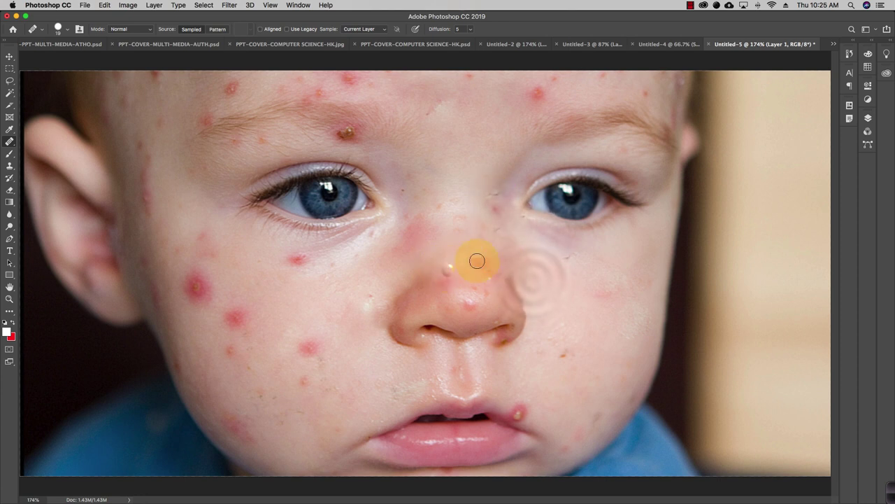
pyautogui.click(550, 284)
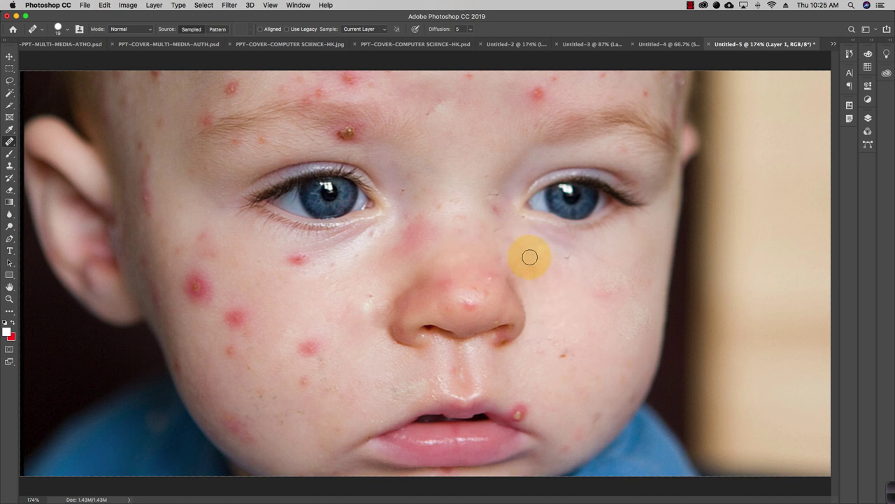
pyautogui.click(494, 216)
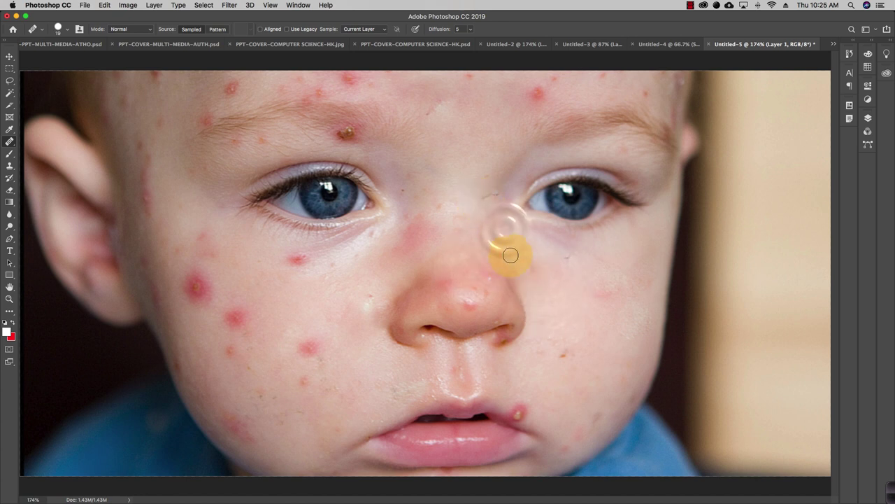
pyautogui.click(449, 205)
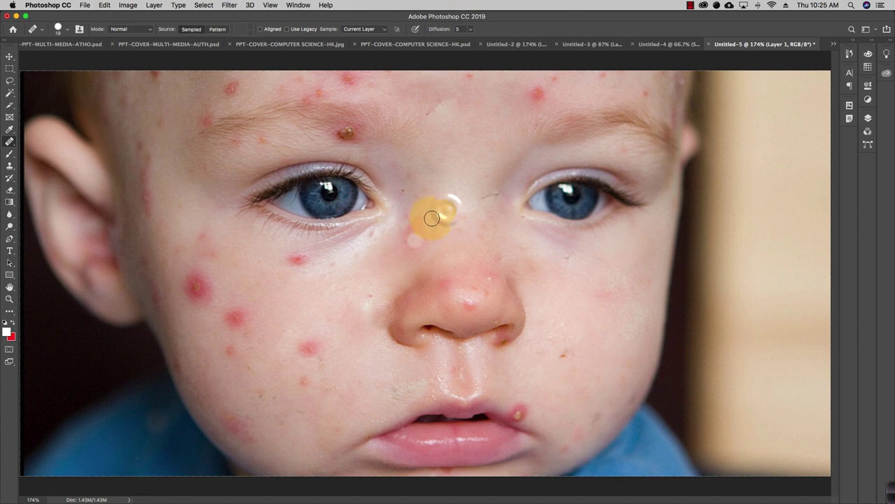
pyautogui.click(386, 262)
pyautogui.click(8, 143)
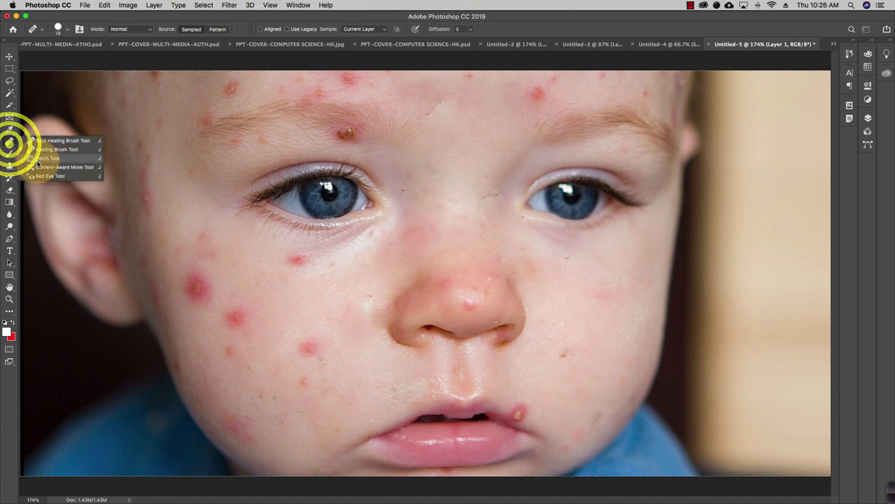
pyautogui.click(38, 160)
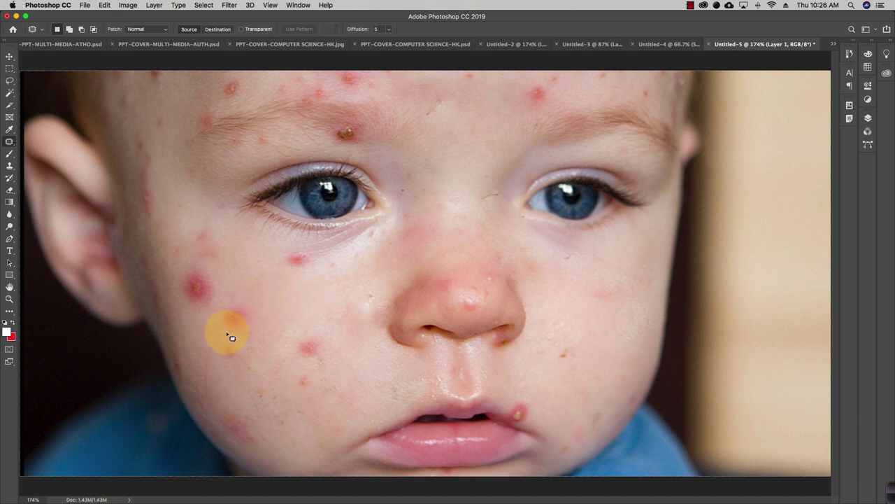
# Patch two red spots on the left-hand cheek with clean neighbouring skin.
pyautogui.moveTo(212, 309); pyautogui.dragTo(190, 313)
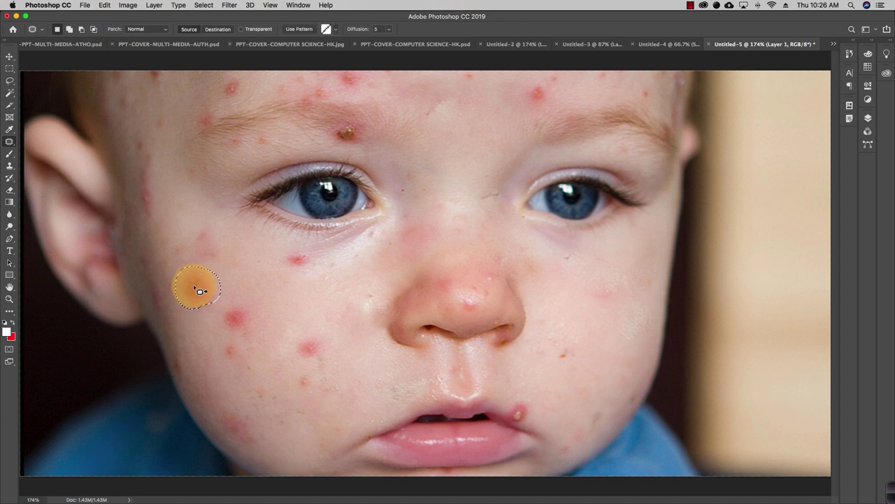
pyautogui.moveTo(222, 282); pyautogui.dragTo(310, 297)
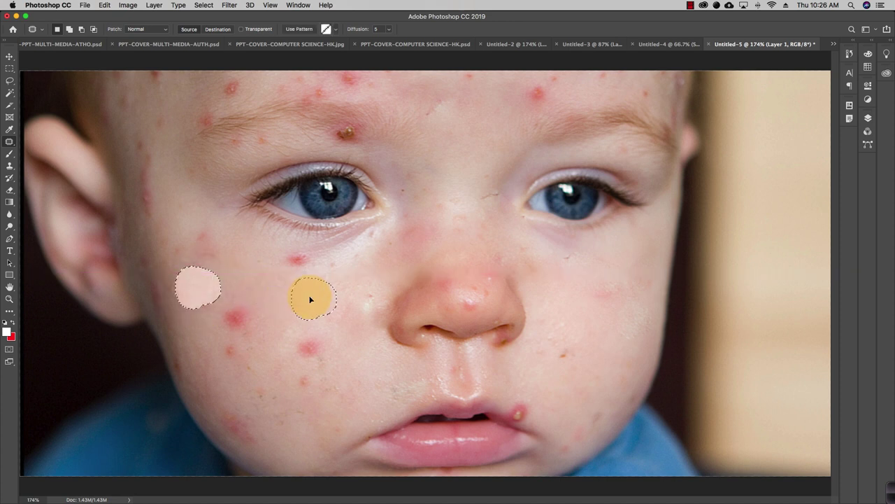
pyautogui.click(204, 246)
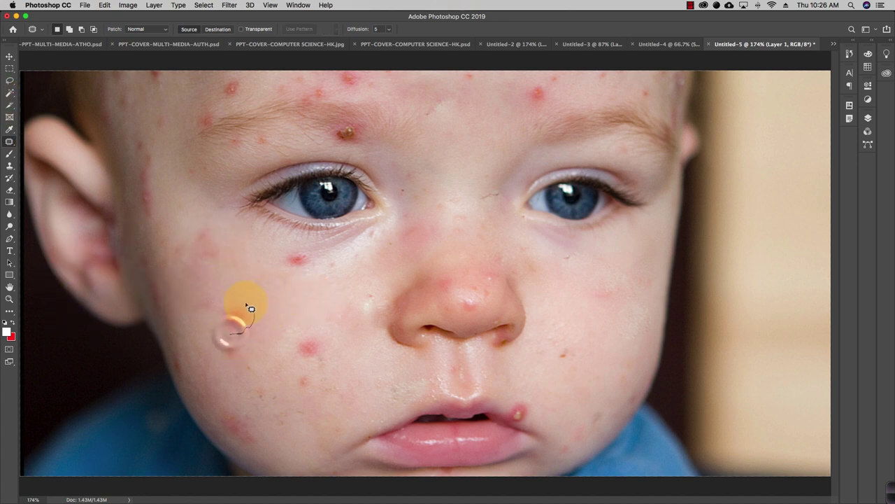
pyautogui.moveTo(234, 334)
pyautogui.mouseDown()
pyautogui.moveTo(224, 335)
pyautogui.moveTo(318, 308)
pyautogui.mouseUp()
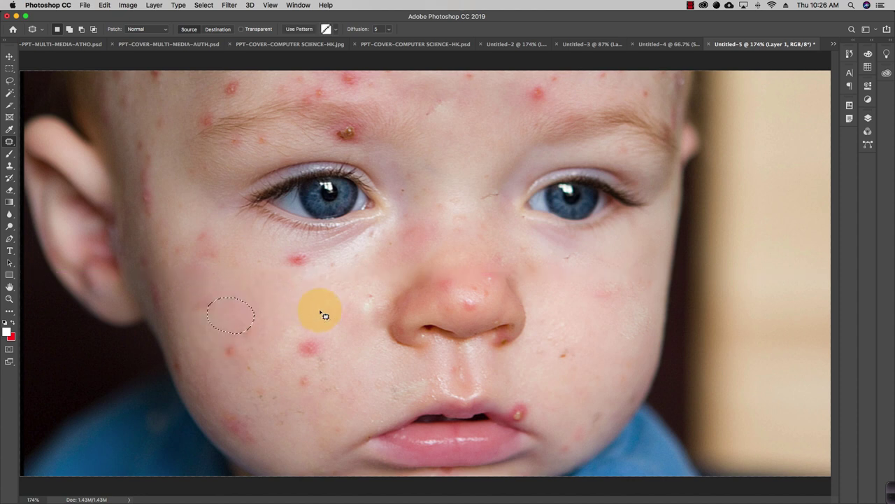
pyautogui.moveTo(324, 368)
pyautogui.mouseDown()
pyautogui.moveTo(290, 362)
pyautogui.moveTo(280, 375)
pyautogui.moveTo(294, 355)
pyautogui.mouseUp()
pyautogui.click(227, 367)
# Patch the spot above the brow and outline the upper forehead spot.
pyautogui.moveTo(353, 160)
pyautogui.mouseDown()
pyautogui.moveTo(343, 128)
pyautogui.moveTo(348, 143)
pyautogui.moveTo(305, 118)
pyautogui.mouseUp()
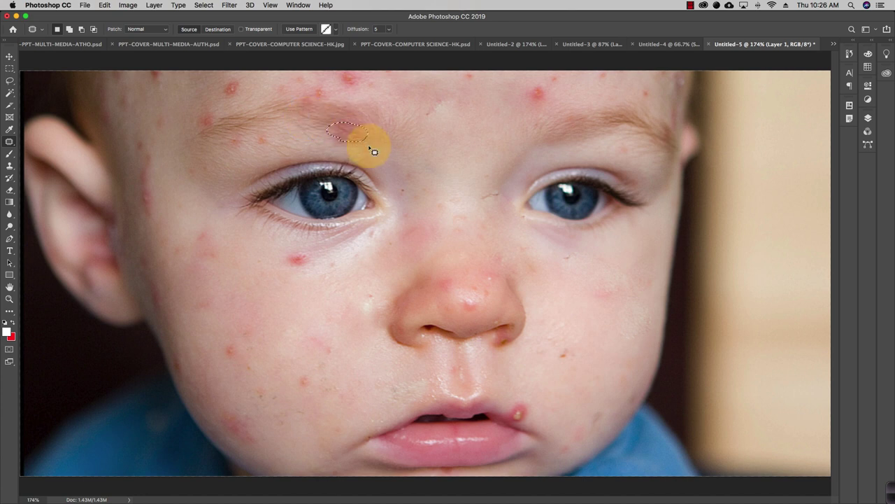
pyautogui.click(433, 147)
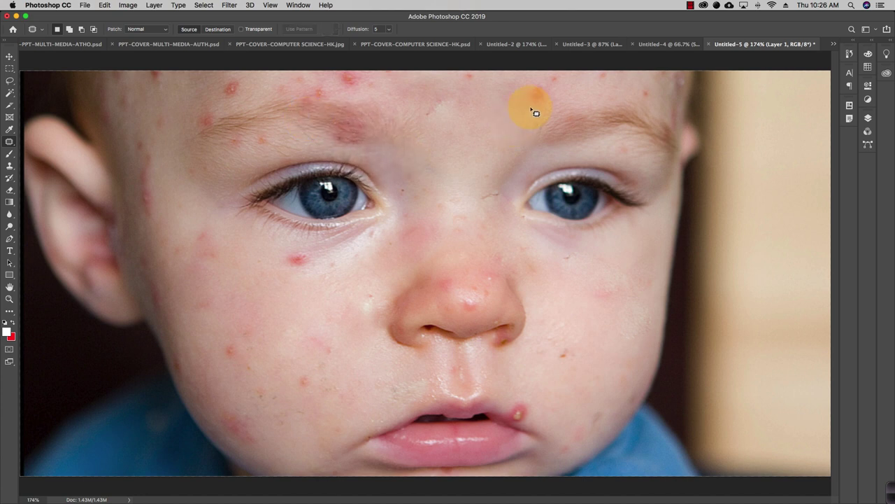
pyautogui.moveTo(529, 105)
pyautogui.mouseDown()
pyautogui.moveTo(593, 87)
pyautogui.moveTo(574, 70)
pyautogui.moveTo(519, 108)
pyautogui.moveTo(457, 133)
pyautogui.mouseUp()
# Patch the red spot near the temple with clean nearby skin.
pyautogui.click(566, 100)
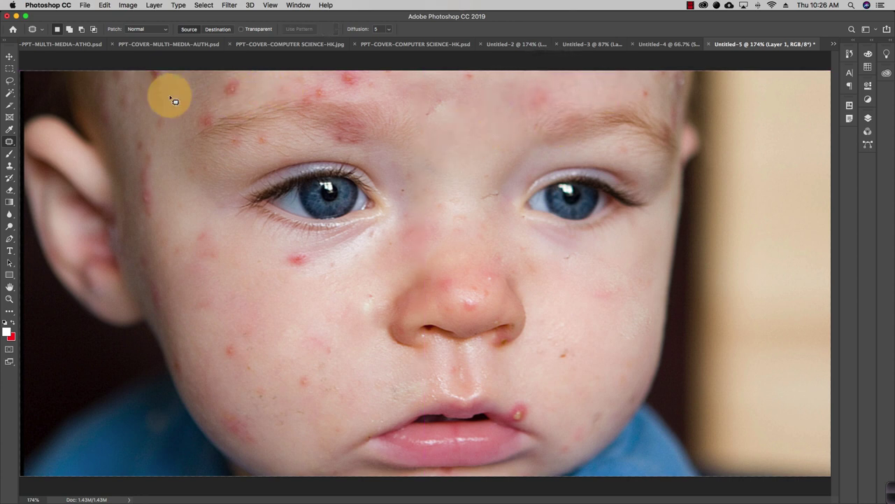
pyautogui.moveTo(140, 133)
pyautogui.mouseDown()
pyautogui.moveTo(161, 212)
pyautogui.moveTo(140, 140)
pyautogui.mouseUp()
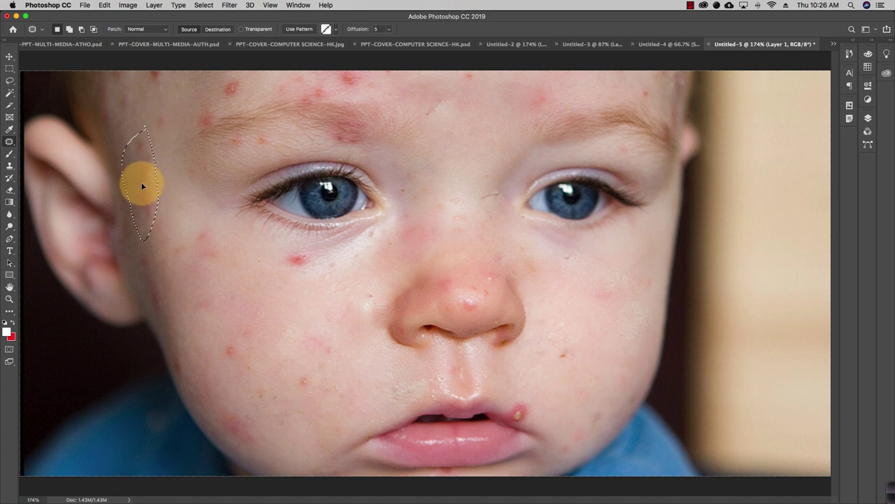
pyautogui.moveTo(140, 184)
pyautogui.mouseDown()
pyautogui.moveTo(128, 165)
pyautogui.moveTo(174, 224)
pyautogui.moveTo(174, 200)
pyautogui.mouseUp()
pyautogui.click(176, 199)
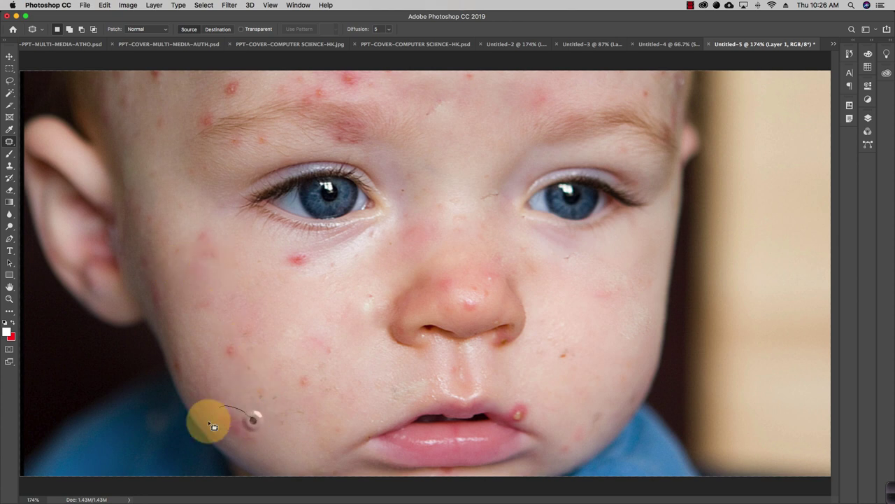
# Patch the lower-cheek spot and the sore at the corner of the lips.
pyautogui.moveTo(210, 426); pyautogui.dragTo(257, 420)
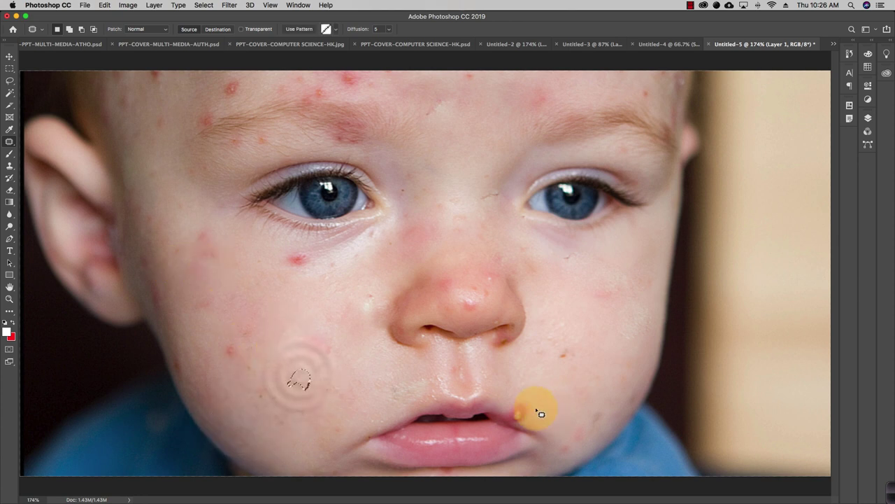
pyautogui.moveTo(536, 410)
pyautogui.mouseDown()
pyautogui.moveTo(519, 412)
pyautogui.moveTo(503, 393)
pyautogui.moveTo(524, 406)
pyautogui.moveTo(513, 417)
pyautogui.mouseUp()
pyautogui.hotkey('ctrl', 'd')
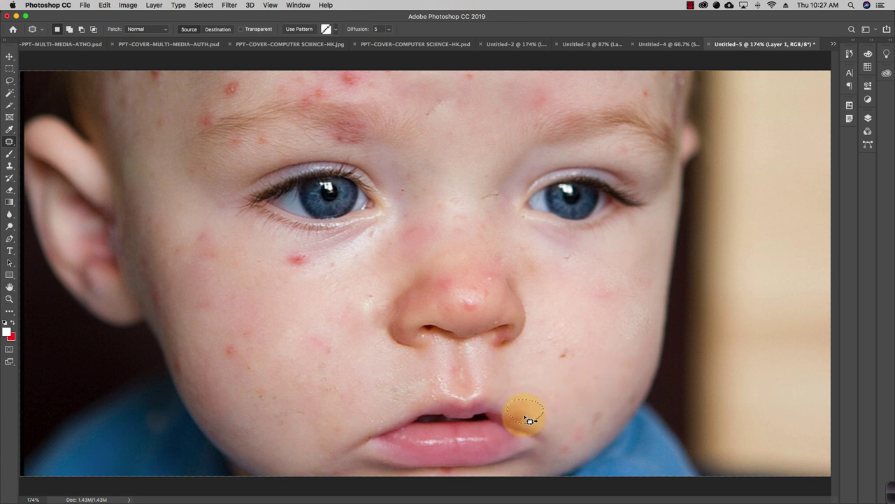
pyautogui.moveTo(568, 404); pyautogui.dragTo(568, 403)
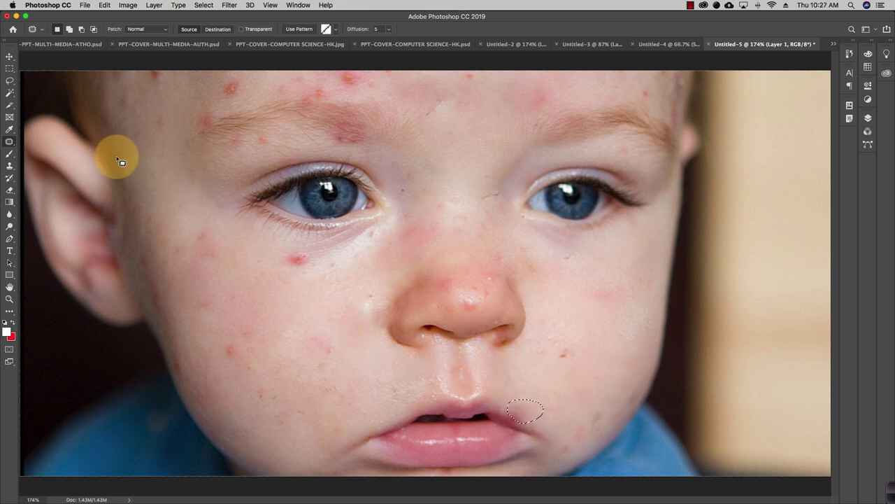
pyautogui.moveTo(9, 141); pyautogui.dragTo(35, 168)
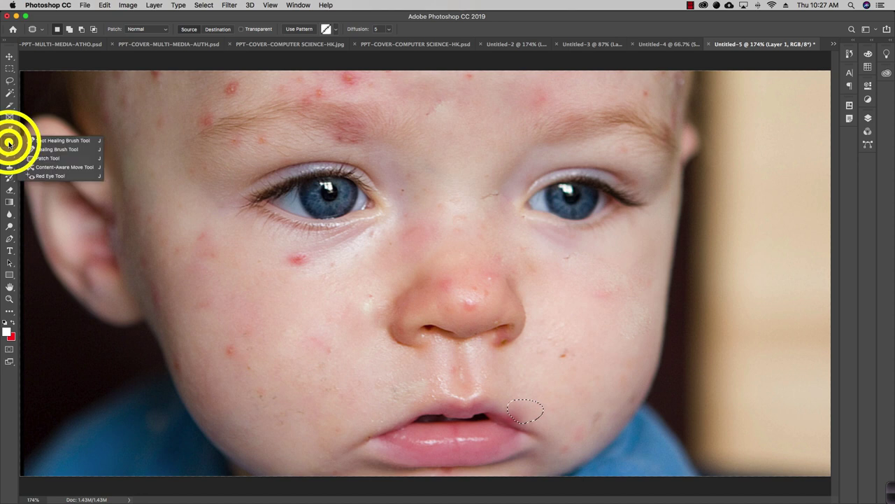
# Shift the red spot below the eye onto clean skin with the Content-Aware Move Tool.
pyautogui.click(35, 168)
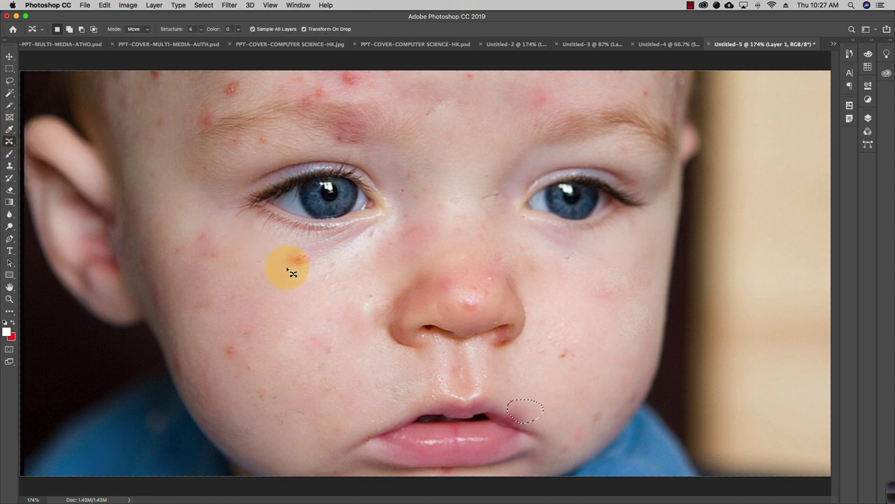
pyautogui.moveTo(293, 273); pyautogui.dragTo(291, 271)
pyautogui.moveTo(306, 268); pyautogui.dragTo(280, 297)
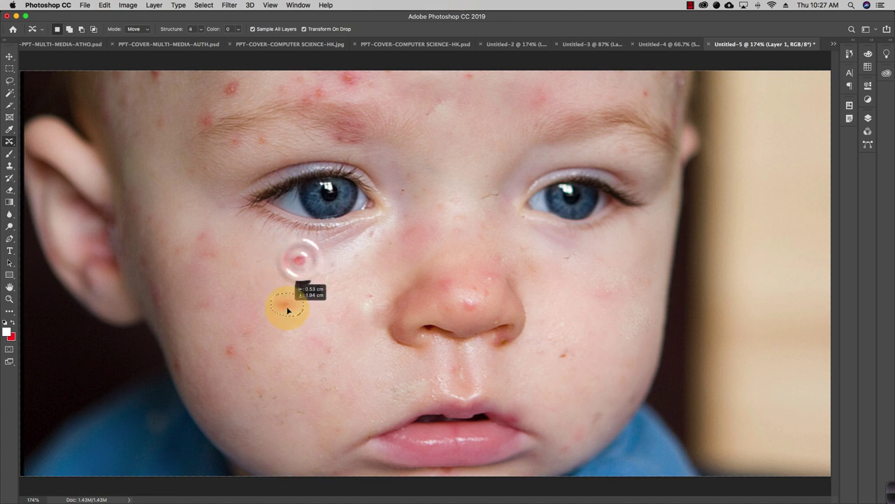
pyautogui.hotkey('ctrl', 'd')
pyautogui.press('m')
pyautogui.click(8, 142)
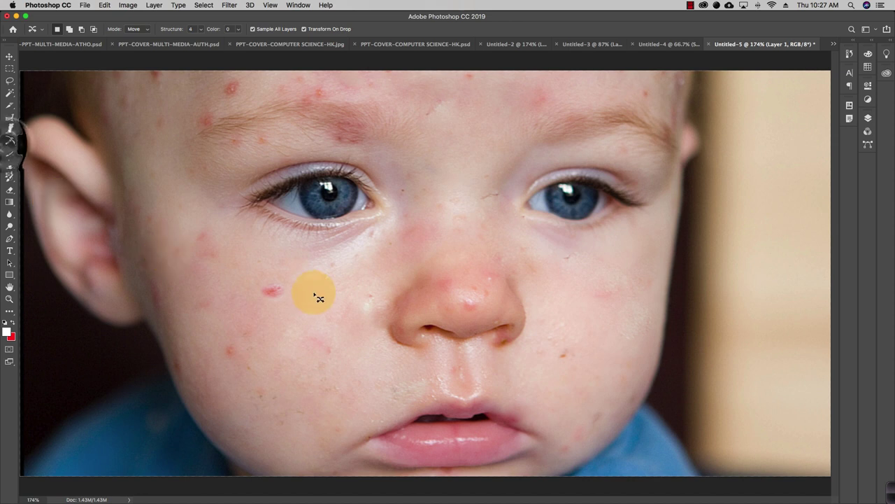
pyautogui.moveTo(287, 305)
pyautogui.mouseDown()
pyautogui.moveTo(270, 294)
pyautogui.moveTo(297, 318)
pyautogui.moveTo(289, 319)
pyautogui.mouseUp()
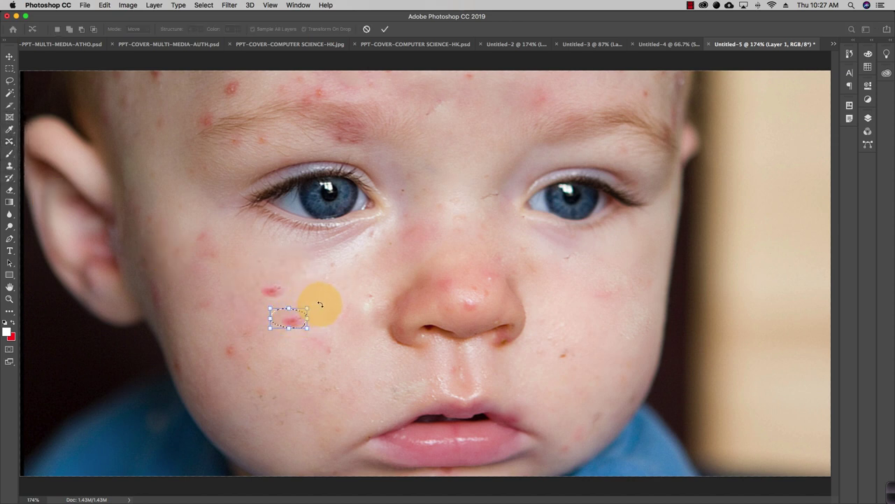
pyautogui.click(10, 56)
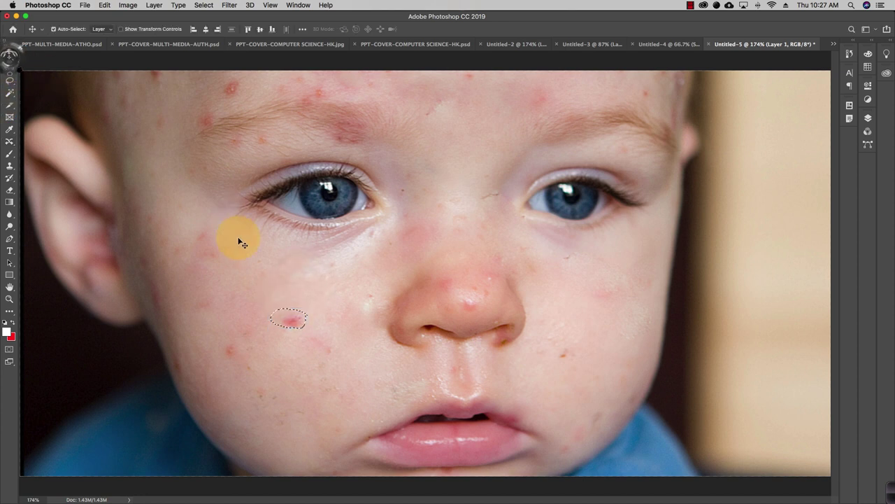
# Undo the move that left a white patch, redo it onto clean skin, and deselect.
pyautogui.click(294, 326)
pyautogui.moveTo(293, 323); pyautogui.dragTo(271, 364)
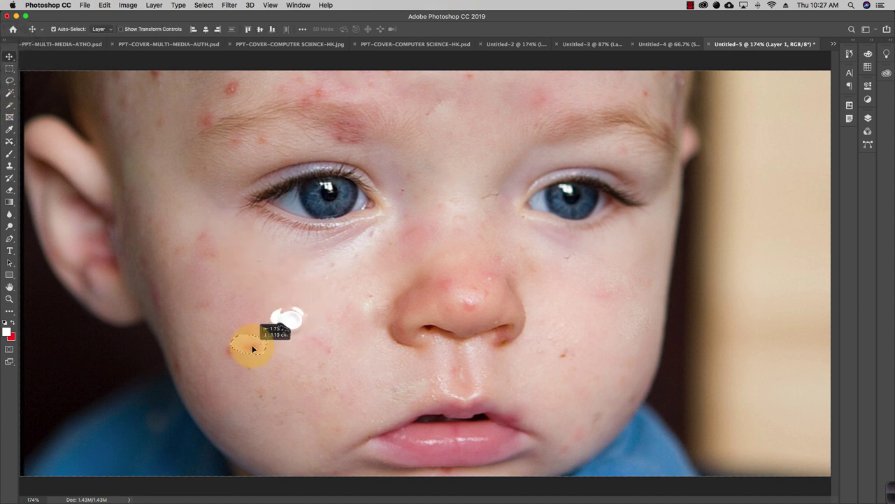
pyautogui.press('super+z')
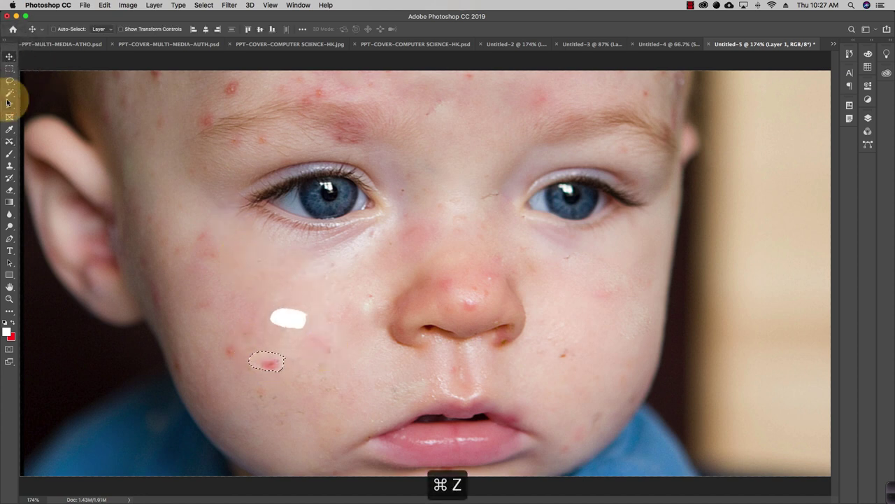
pyautogui.click(10, 141)
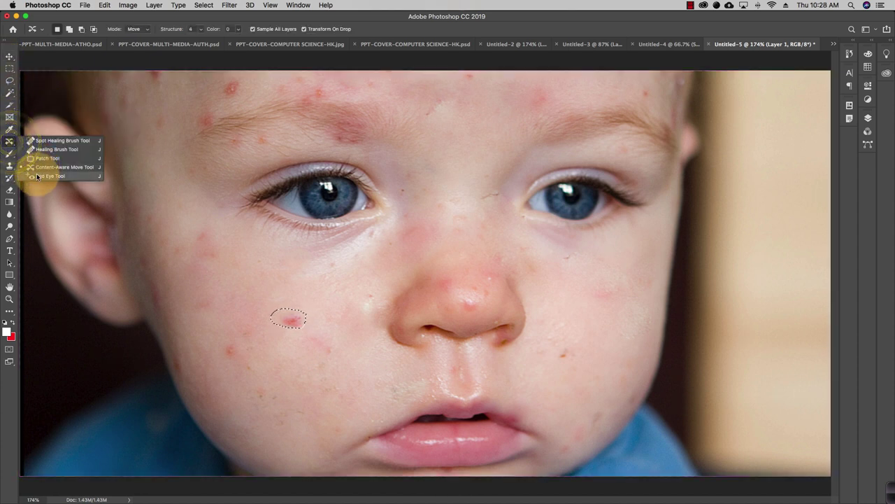
pyautogui.click(40, 167)
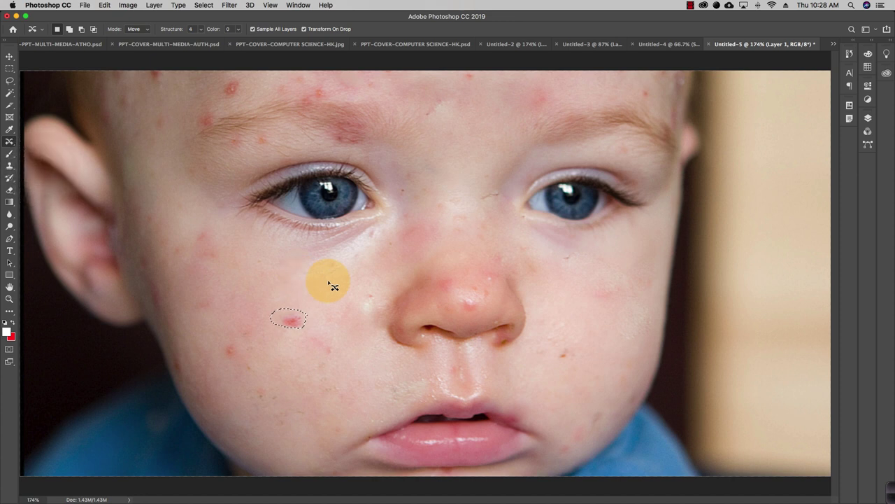
pyautogui.moveTo(329, 278); pyautogui.dragTo(288, 320)
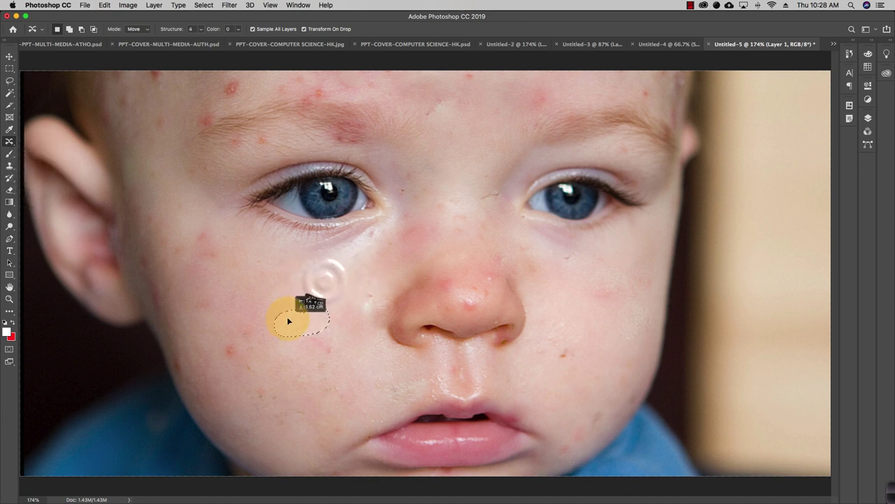
pyautogui.click(9, 68)
pyautogui.click(120, 180)
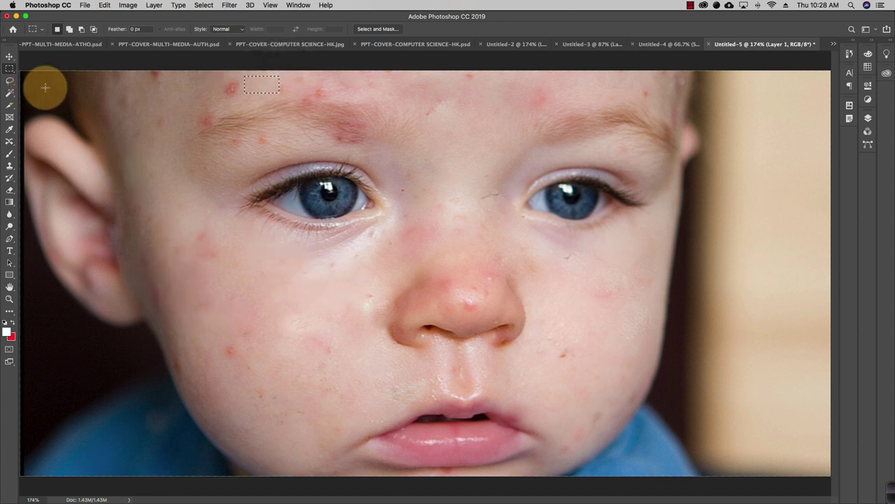
# Content-aware move the small top-of-forehead spot onto clean skin and deselect.
pyautogui.click(10, 141)
pyautogui.moveTo(280, 86)
pyautogui.mouseDown()
pyautogui.moveTo(256, 91)
pyautogui.moveTo(262, 80)
pyautogui.moveTo(268, 93)
pyautogui.moveTo(235, 93)
pyautogui.mouseUp()
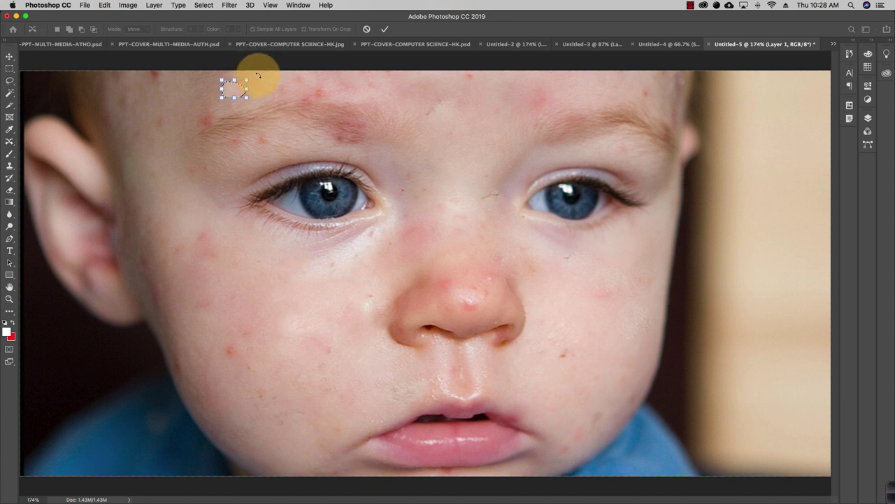
pyautogui.click(385, 28)
pyautogui.click(10, 68)
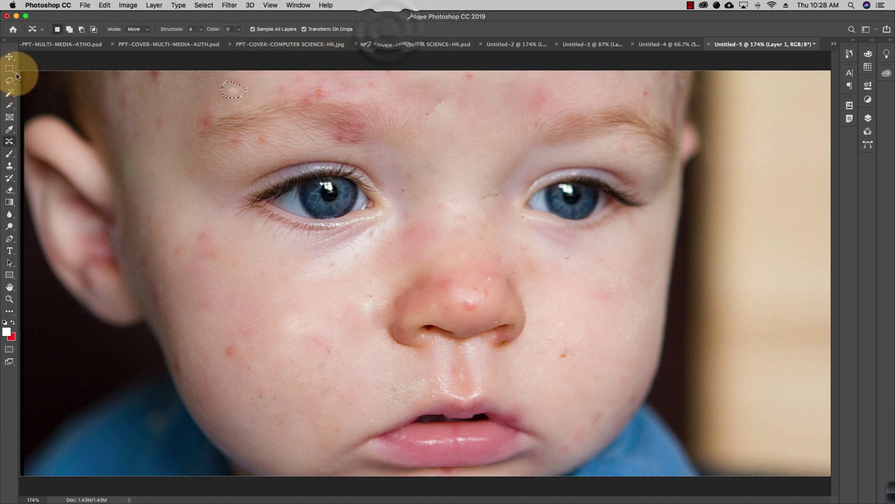
pyautogui.click(126, 84)
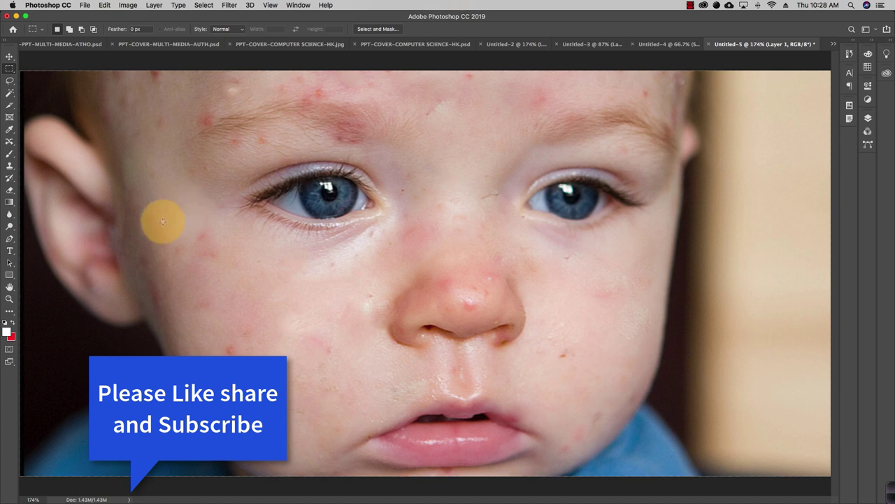
# Select the Red Eye Tool at 50% pupil size and 50% darken amount.
pyautogui.rightClick(11, 144)
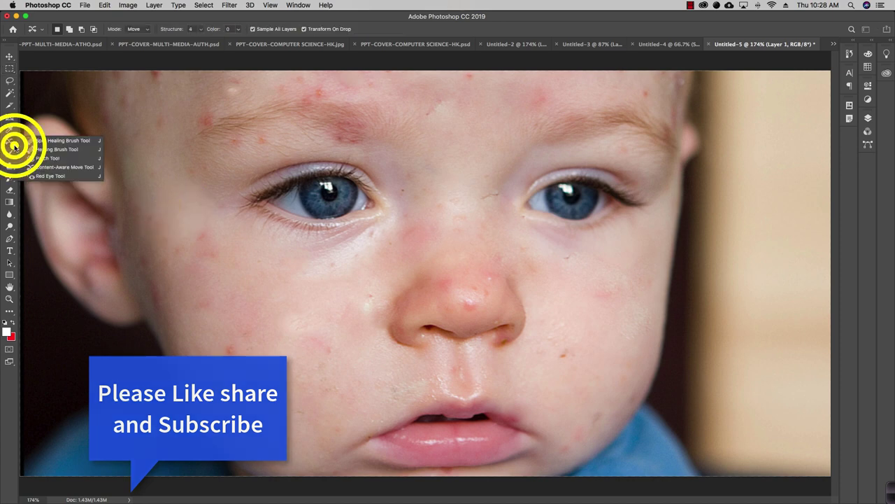
pyautogui.click(40, 177)
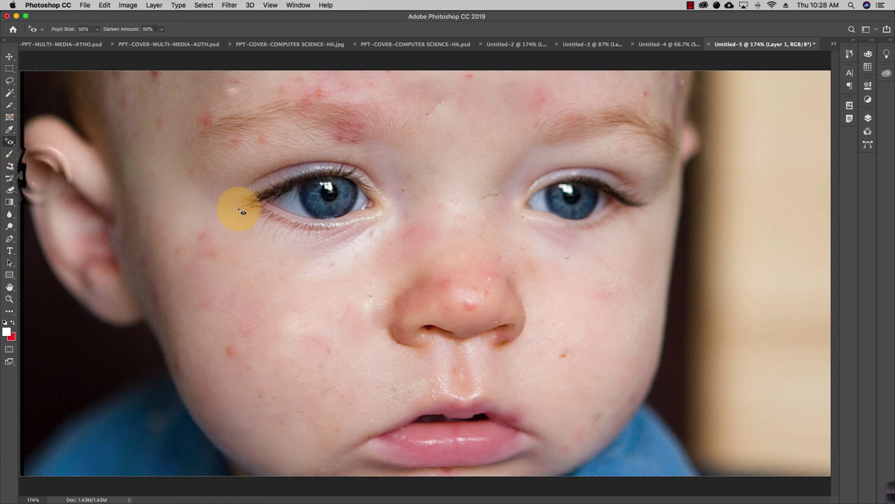